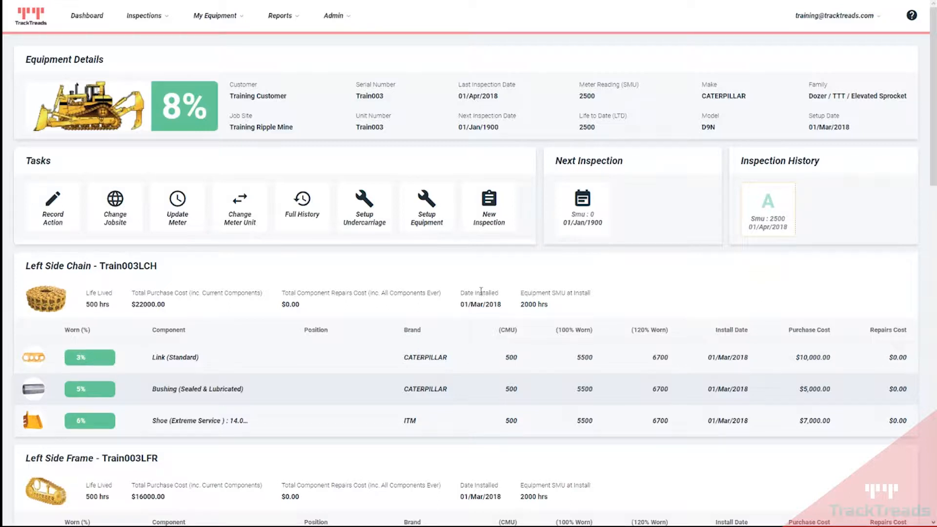
# Start a new inspection for the dozer with a meter reading of 3000 hrs and 3 Jan 2019 as the inspection date.
pyautogui.click(490, 211)
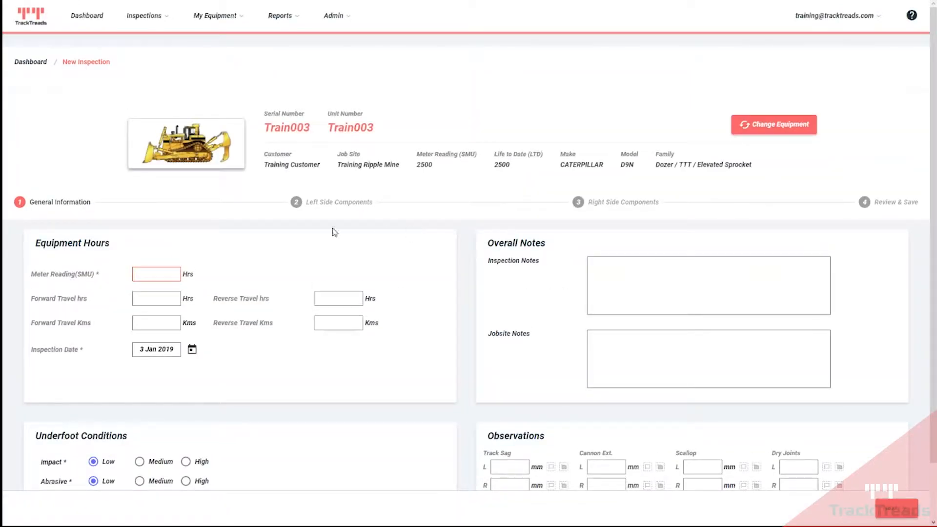
pyautogui.click(147, 274)
pyautogui.write('3000')
pyautogui.click(150, 299)
pyautogui.scroll(-1, 157, 297)
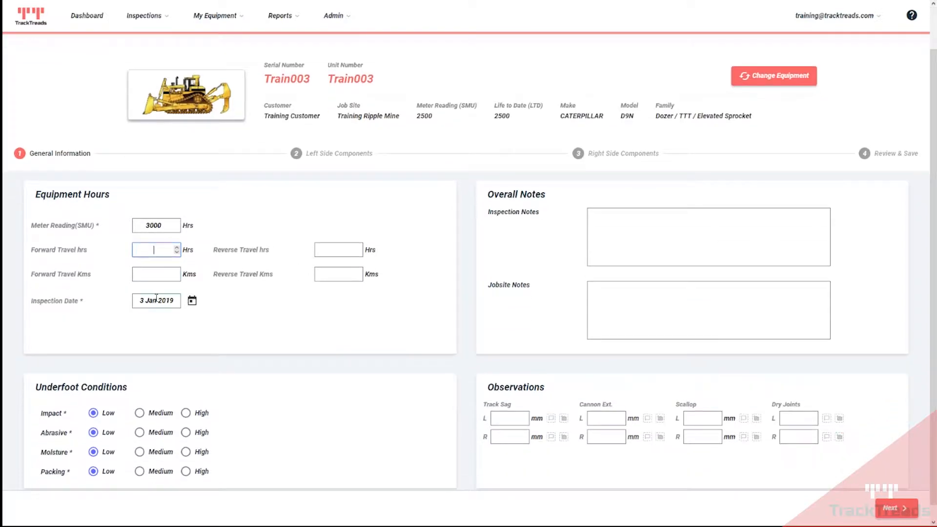
pyautogui.click(193, 301)
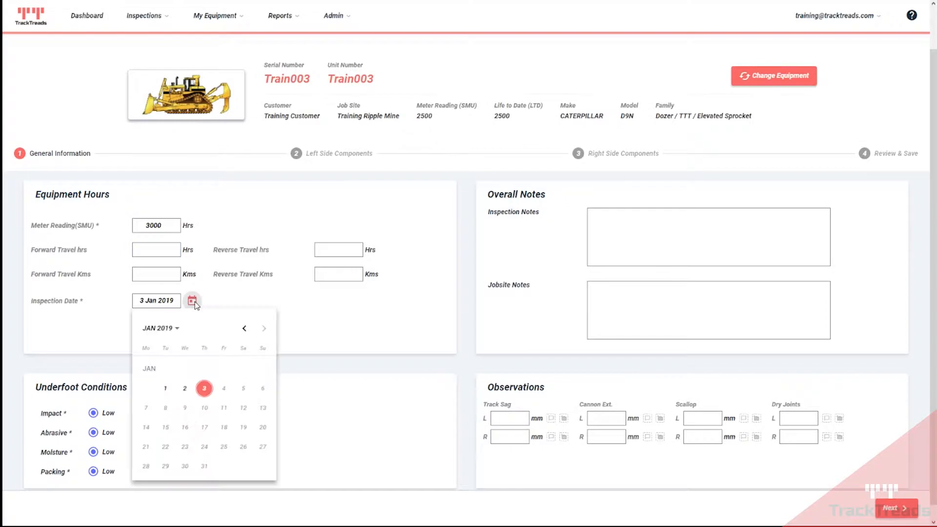
pyautogui.click(207, 391)
# Set the underfoot conditions to Medium impact, Medium abrasive, High moisture and Medium packing.
pyautogui.scroll(-1, 195, 328)
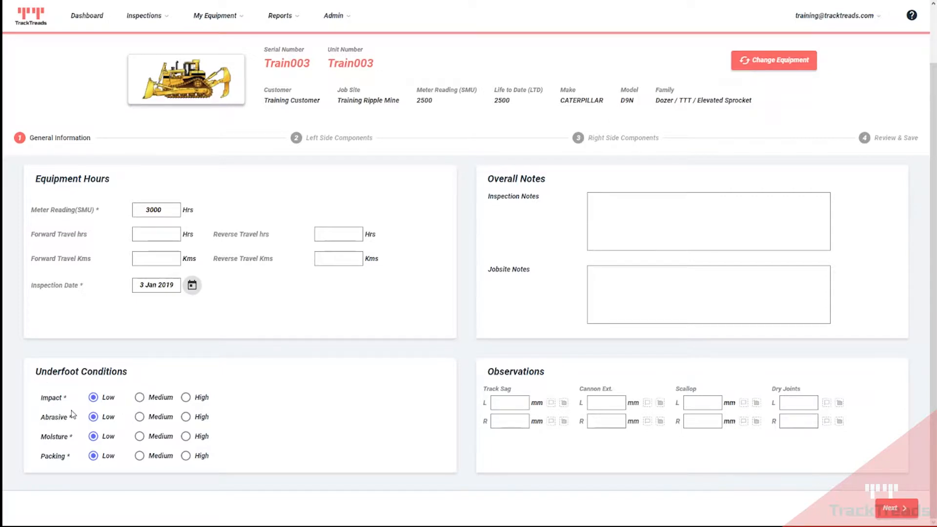
pyautogui.click(139, 397)
pyautogui.click(140, 417)
pyautogui.click(186, 436)
pyautogui.click(140, 455)
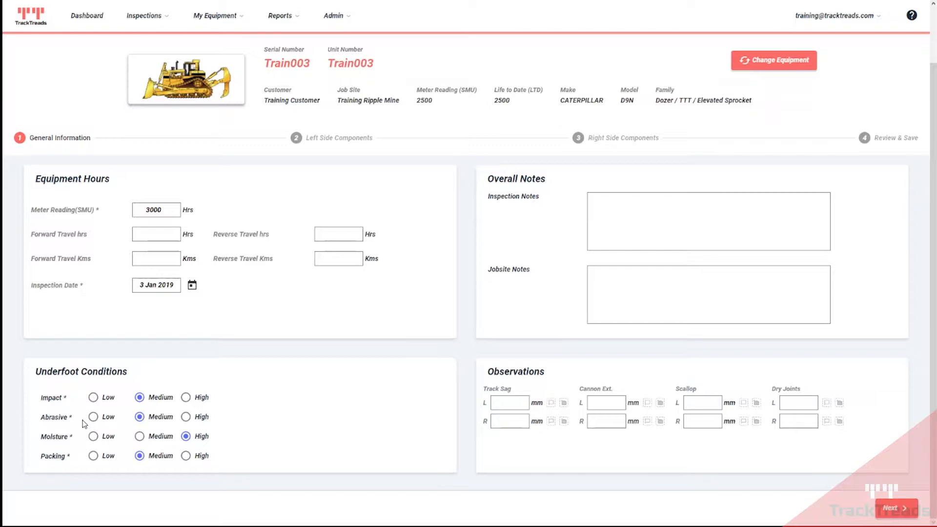
# Enter "inspection comment" as the inspection notes and "jobsite comment" as the jobsite notes.
pyautogui.click(610, 216)
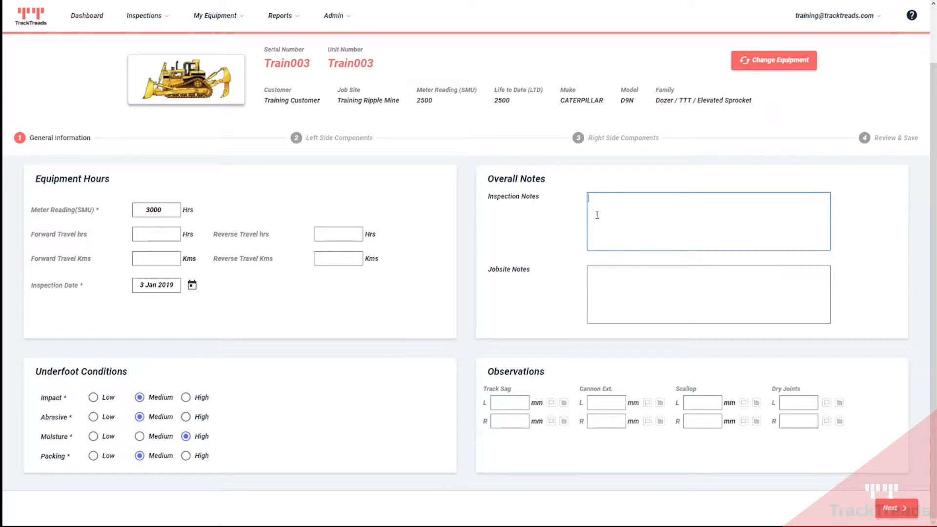
pyautogui.write('inspection comment')
pyautogui.click(627, 290)
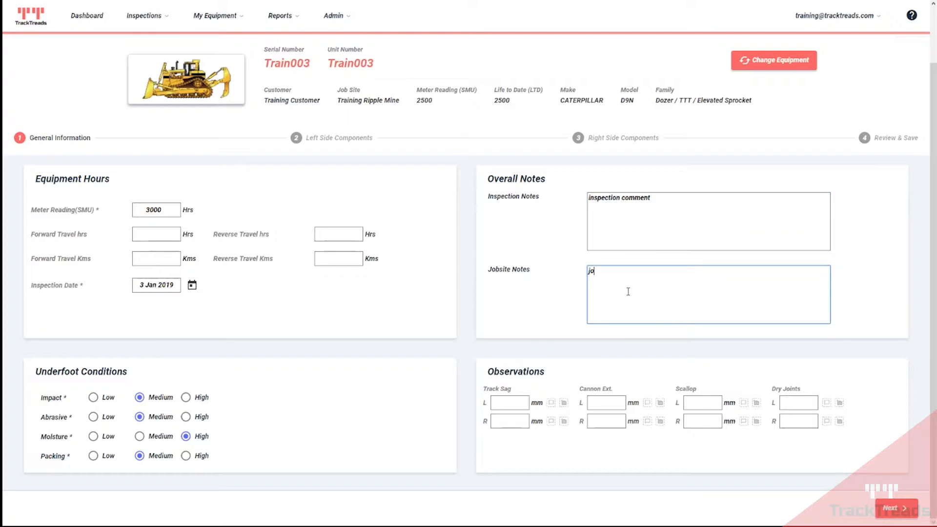
pyautogui.write('jobsite comment')
# Look at the photo upload and the comment box for the left track sag without adding anything.
pyautogui.click(564, 403)
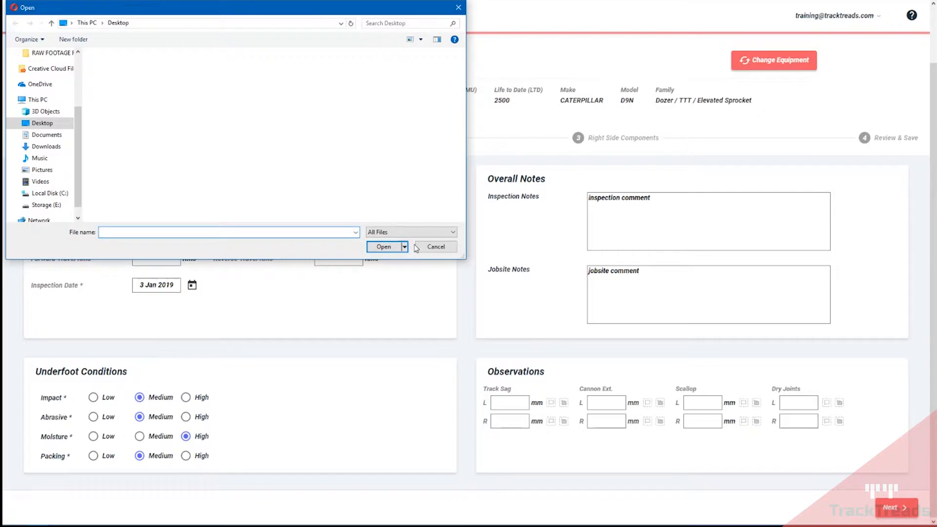
pyautogui.click(437, 247)
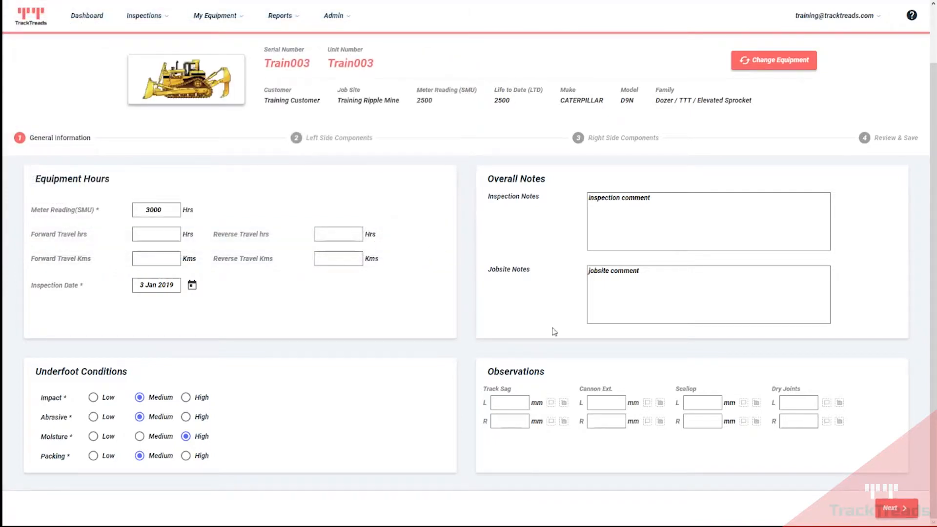
pyautogui.click(552, 403)
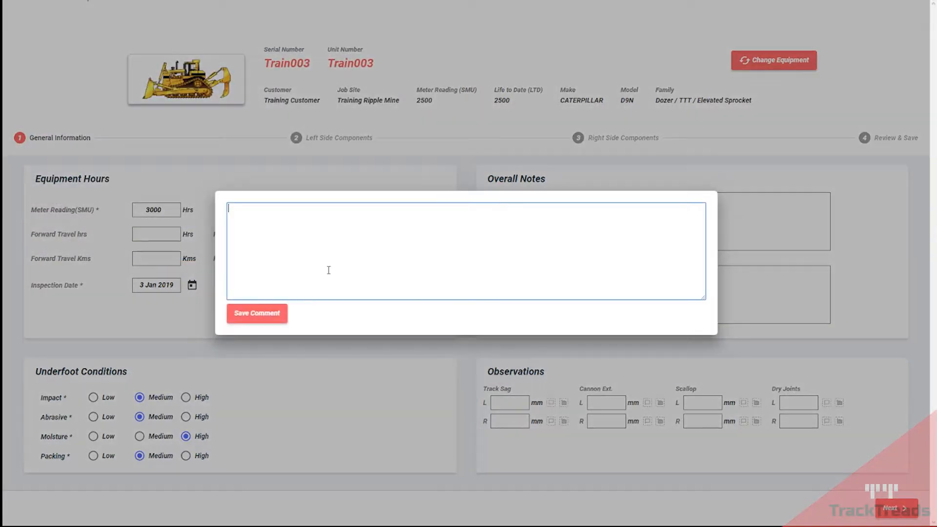
pyautogui.click(261, 314)
# Record 110 mm track sag on both sides, 3 left dry joints and the right dry joints count, and continue to the left side components.
pyautogui.click(509, 403)
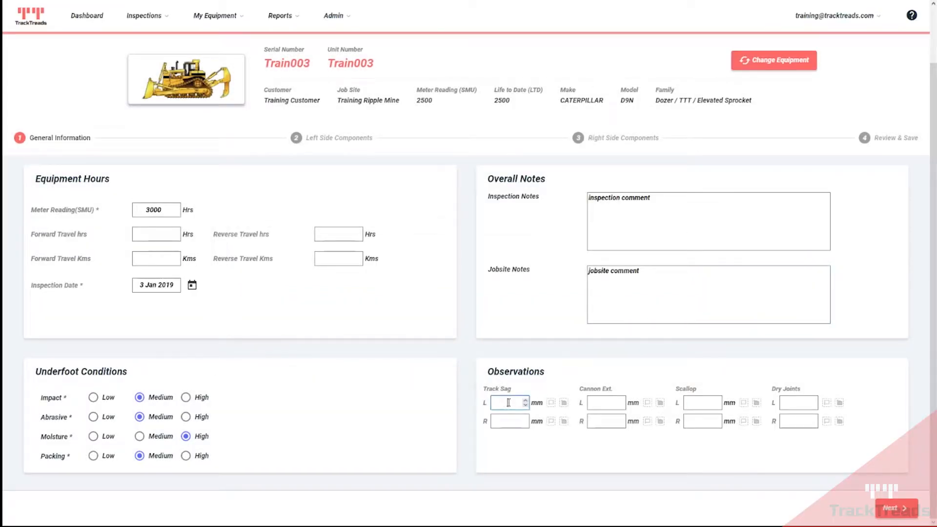
pyautogui.write('110')
pyautogui.click(501, 424)
pyautogui.write('110')
pyautogui.click(792, 404)
pyautogui.write('3')
pyautogui.click(795, 422)
pyautogui.click(892, 511)
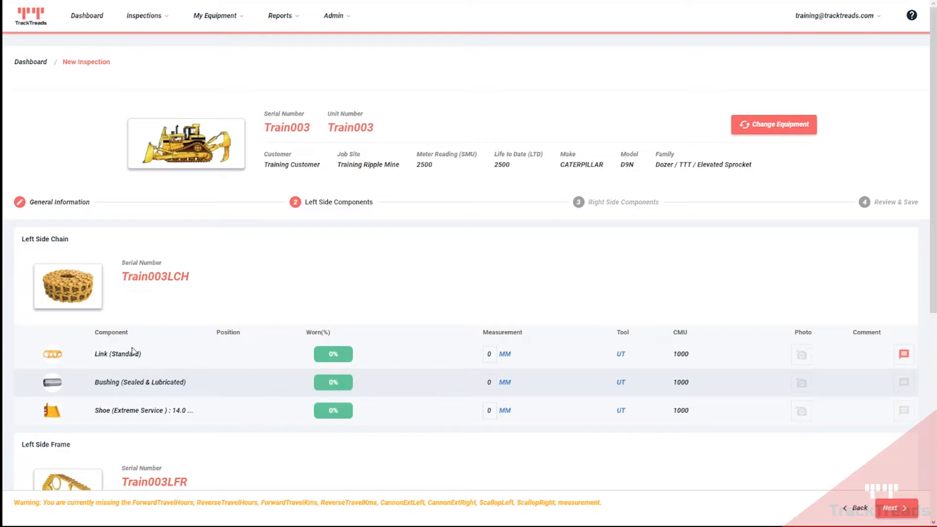
# Try 30 mm and 40 mm as the measurement of the left side chain's link.
pyautogui.scroll(-2, 133, 352)
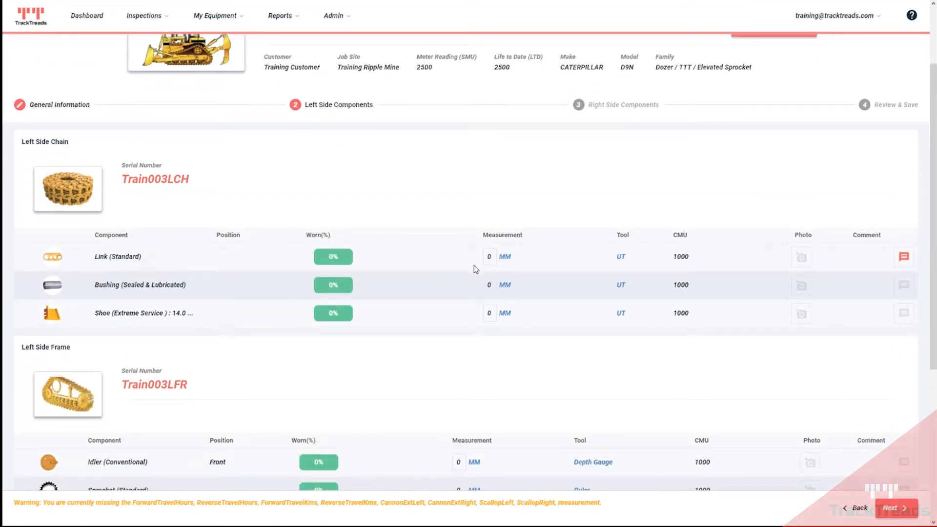
pyautogui.click(503, 255)
pyautogui.doubleClick(477, 256)
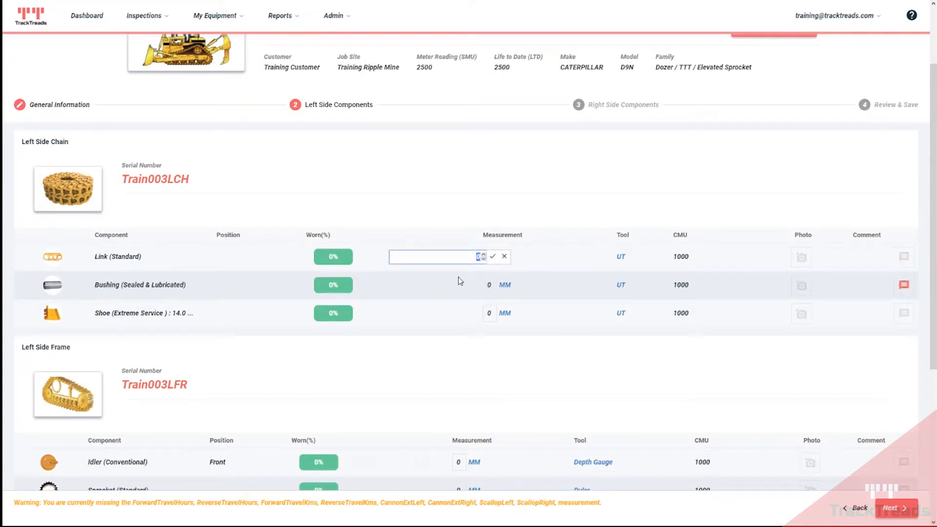
pyautogui.write('30')
pyautogui.click(494, 257)
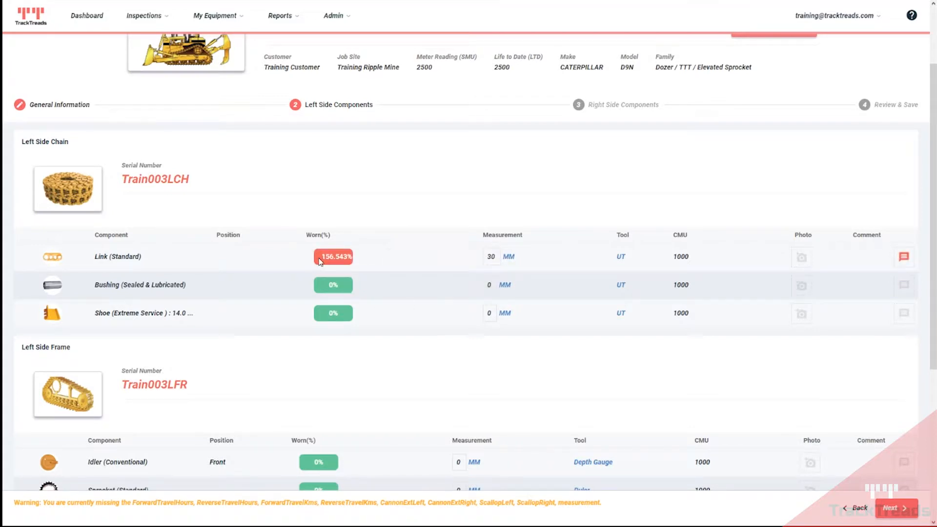
pyautogui.moveTo(491, 261)
pyautogui.click(490, 262)
pyautogui.write('40')
pyautogui.click(493, 256)
# Set the measurement of the left side chain's link to 50 mm.
pyautogui.click(491, 262)
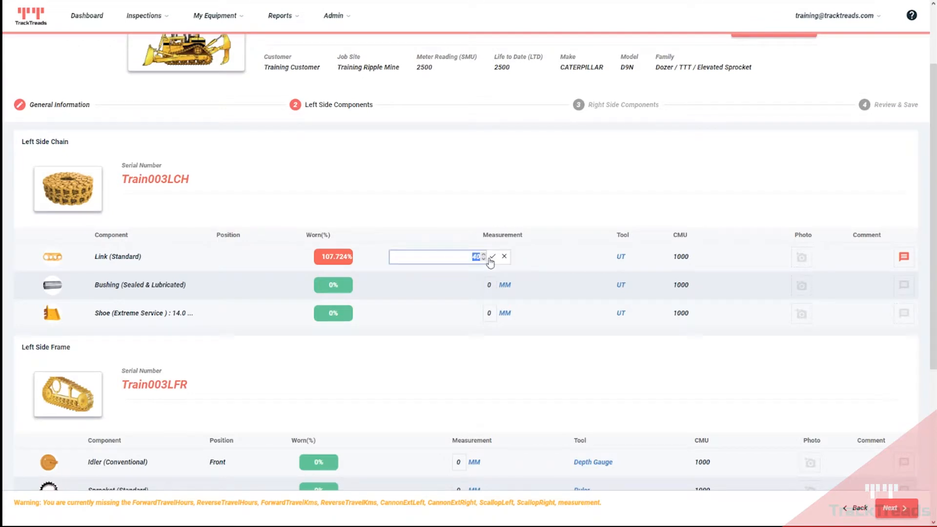
pyautogui.write('50')
pyautogui.click(492, 257)
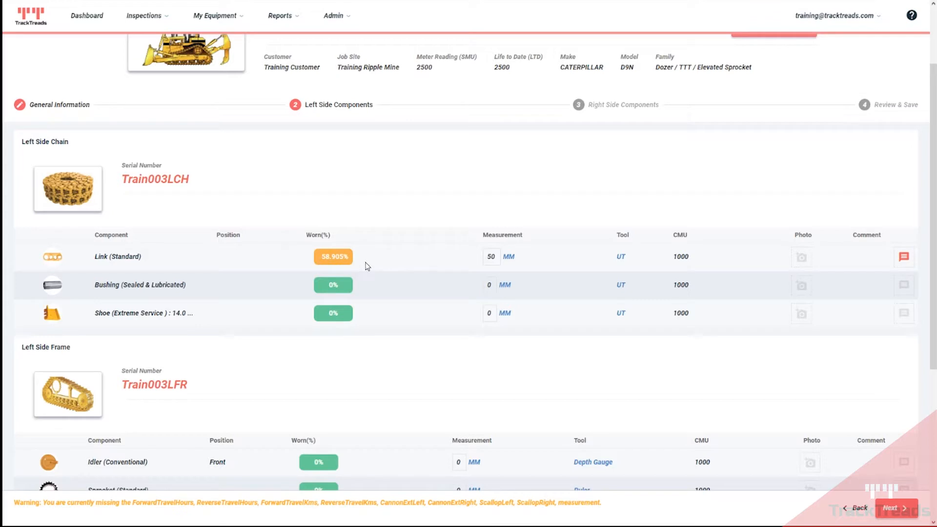
# Set the left side chain's bushing measurement to 15 mm and its shoe measurement to 70 mm.
pyautogui.click(490, 286)
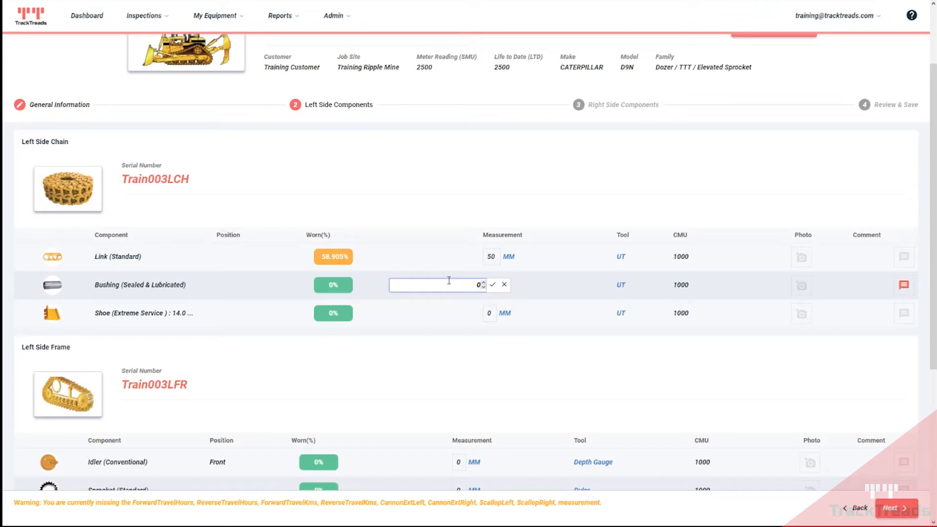
pyautogui.moveTo(474, 284); pyautogui.dragTo(495, 287)
pyautogui.click(491, 285)
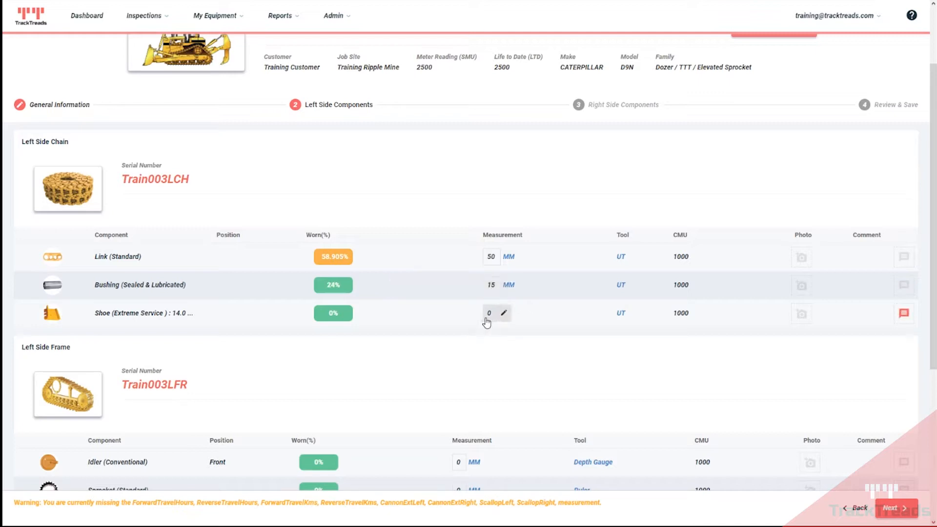
pyautogui.click(486, 318)
pyautogui.doubleClick(486, 320)
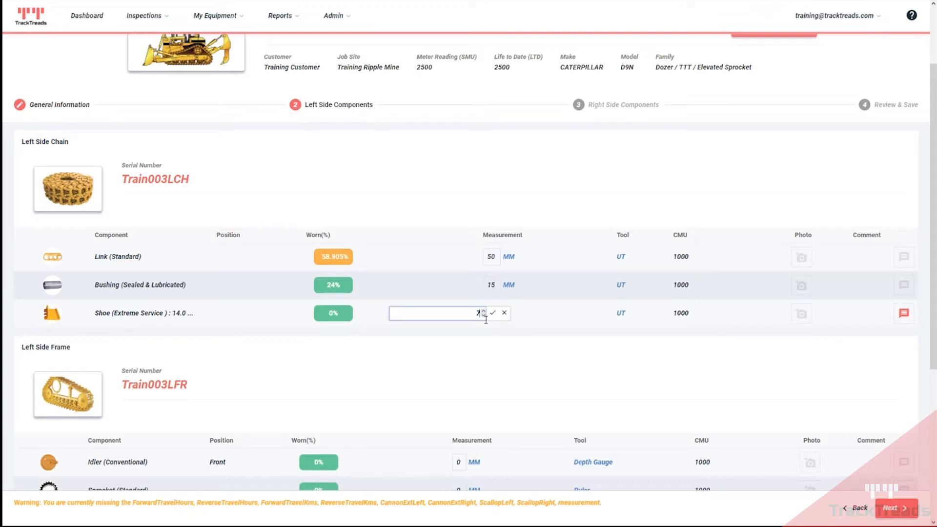
pyautogui.click(493, 313)
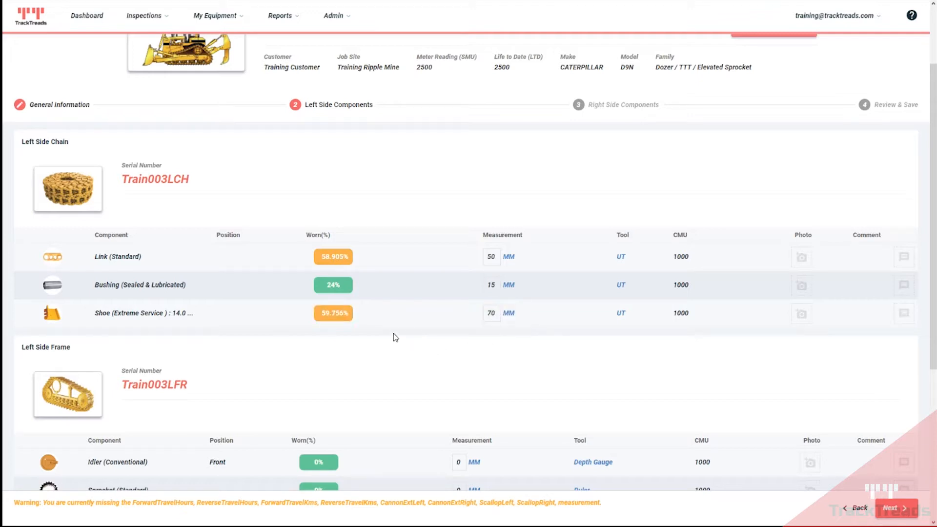
# Continue to the right side components and set the chain's link measurement to 51 mm.
pyautogui.scroll(-2, 368, 317)
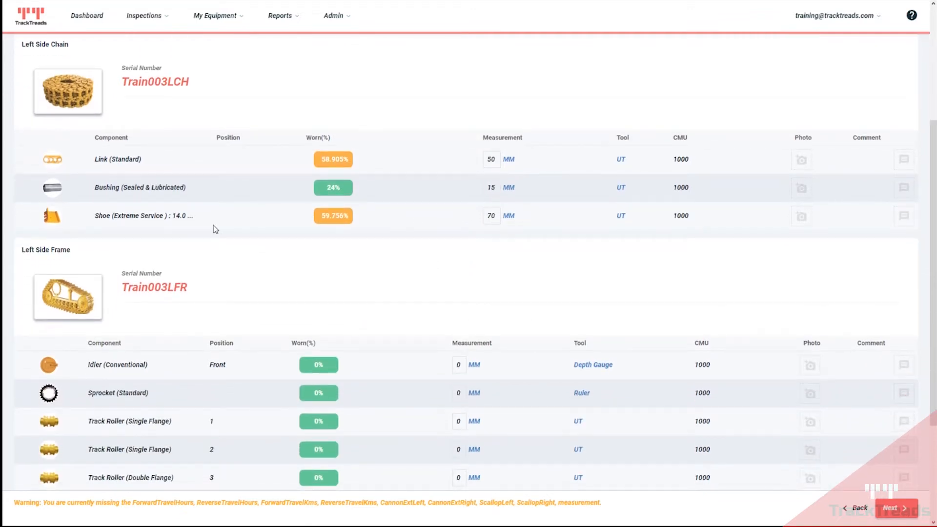
pyautogui.scroll(4, 83, 182)
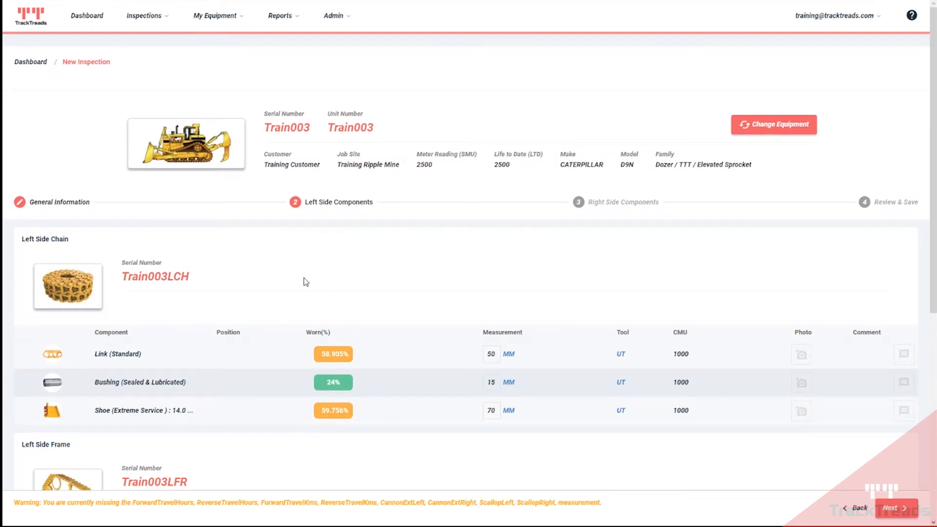
pyautogui.scroll(-7, 262, 274)
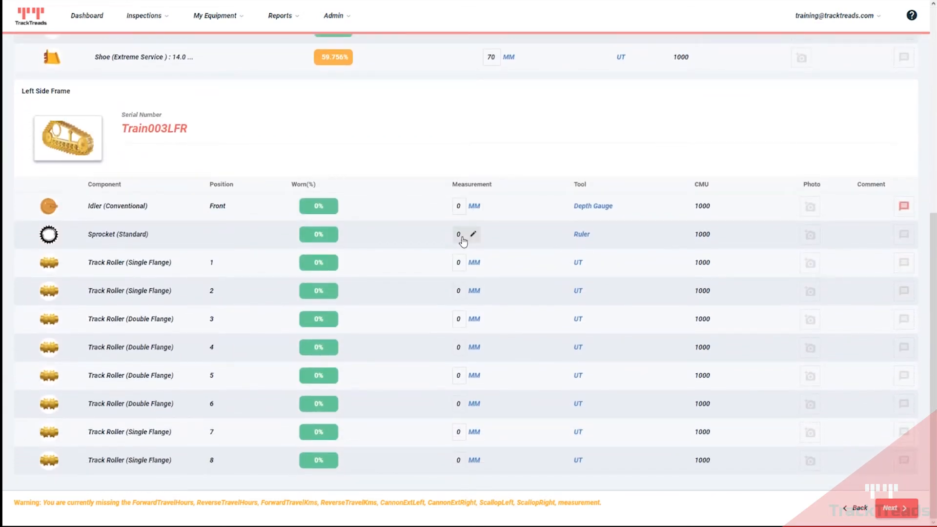
pyautogui.scroll(6, 462, 228)
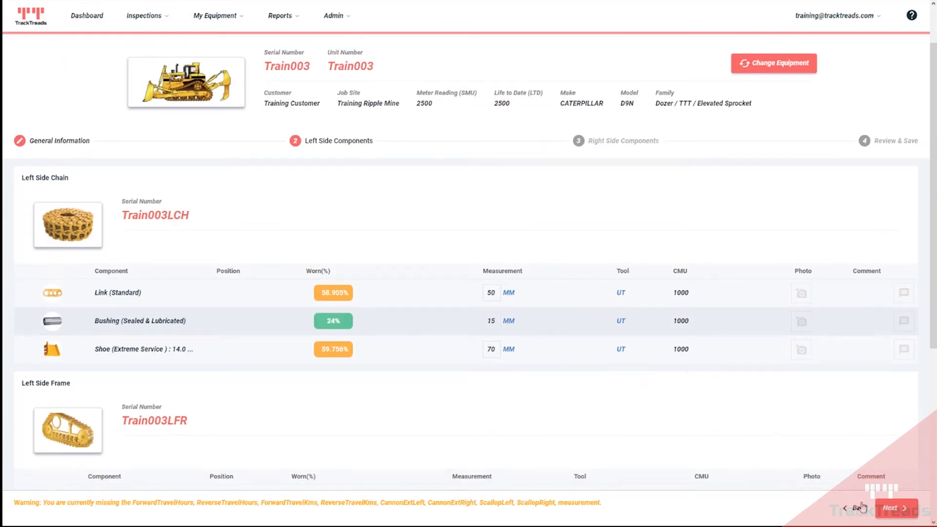
pyautogui.click(898, 509)
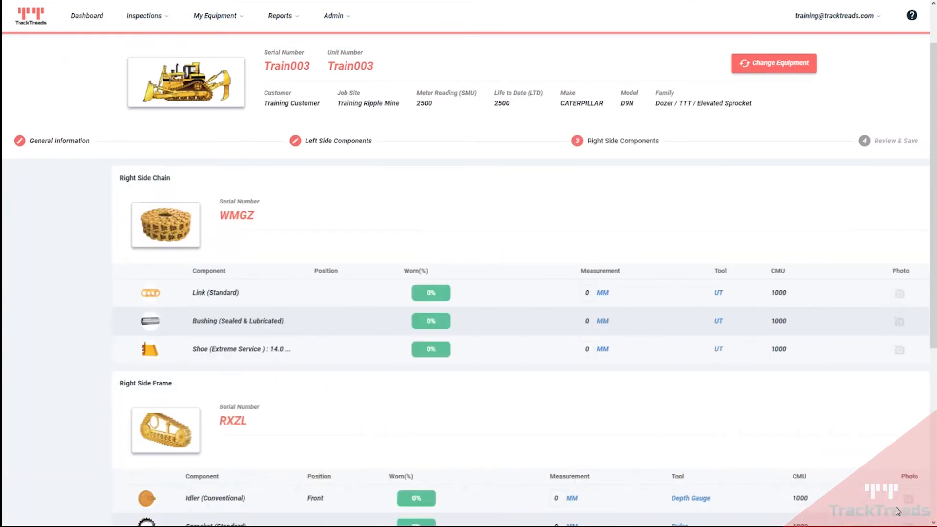
pyautogui.click(487, 293)
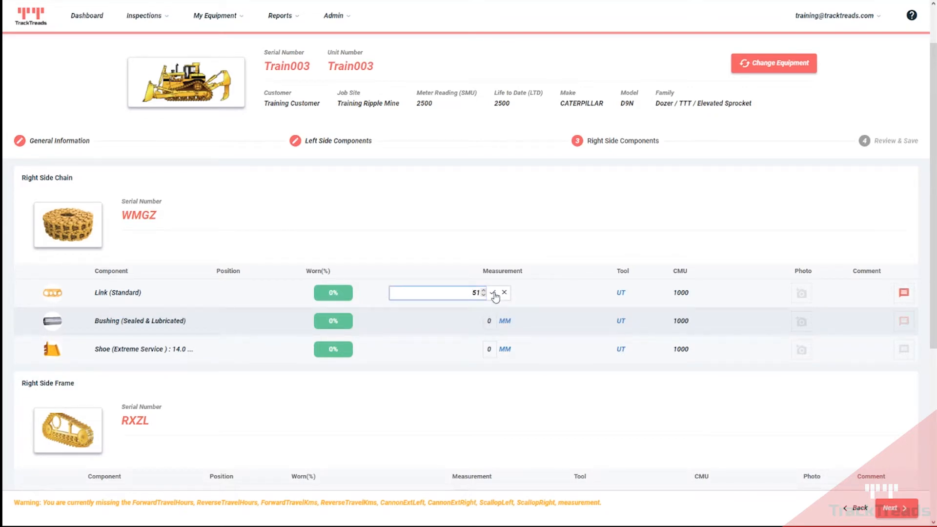
pyautogui.click(493, 292)
# Enter 40 mm as the right side chain's bushing measurement and correct it to 15 mm.
pyautogui.click(488, 321)
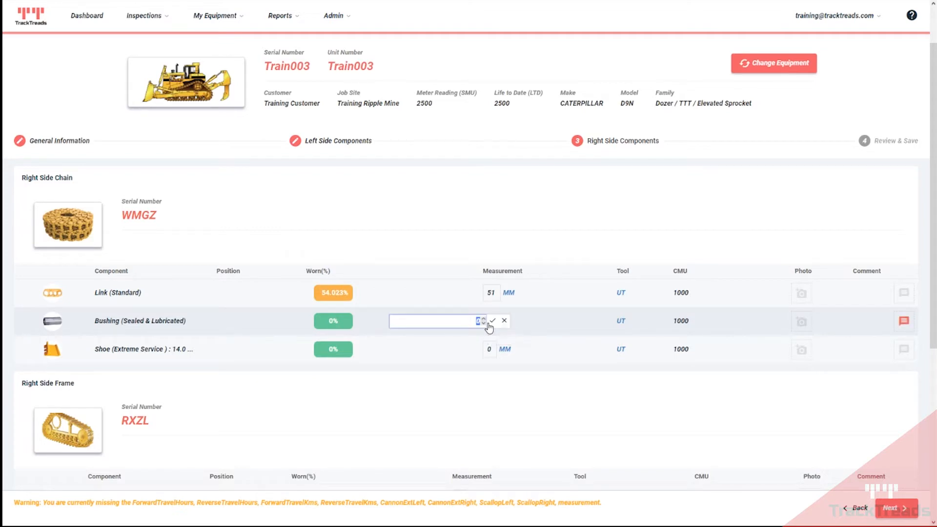
pyautogui.click(492, 321)
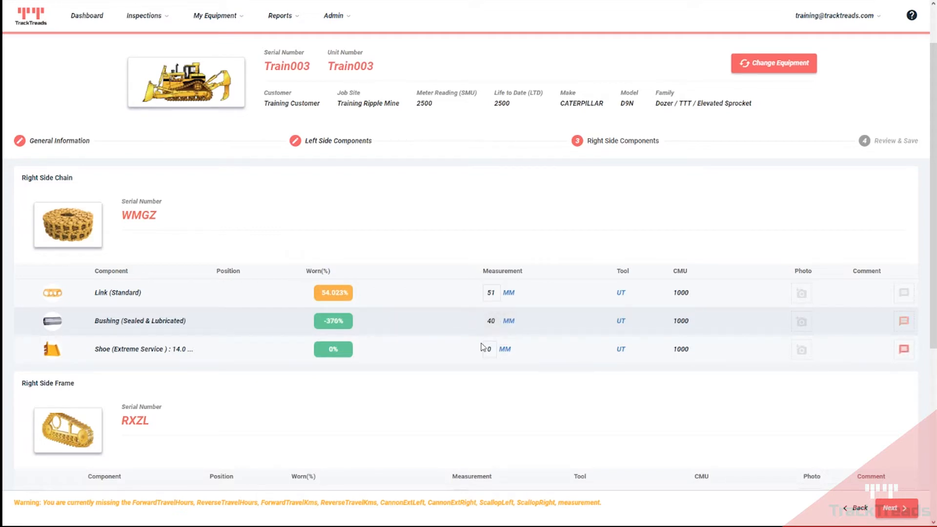
pyautogui.click(486, 322)
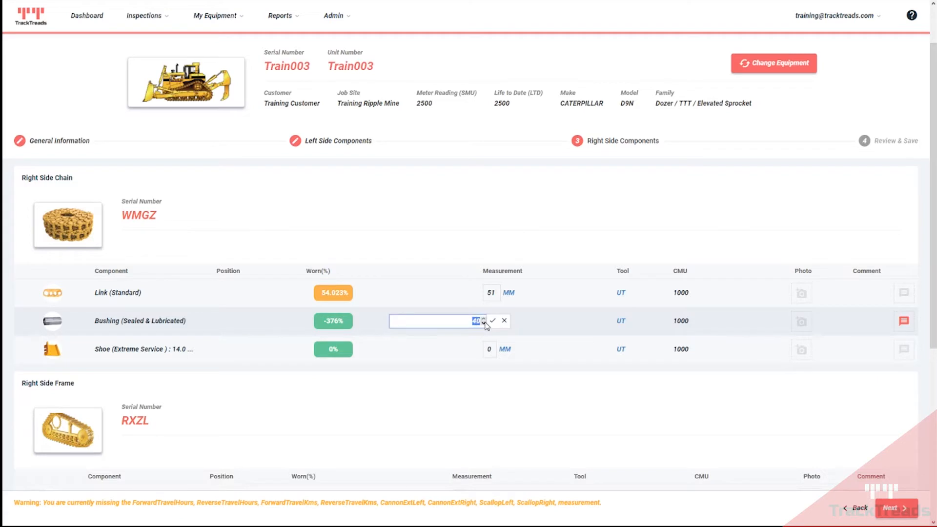
pyautogui.write('15')
pyautogui.click(493, 321)
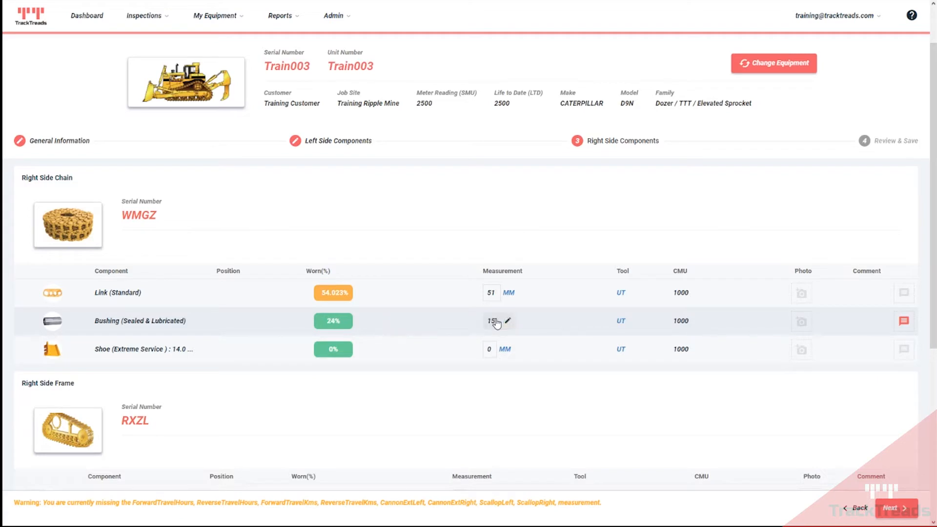
# Set the right side chain's shoe measurement to 75 mm.
pyautogui.click(491, 351)
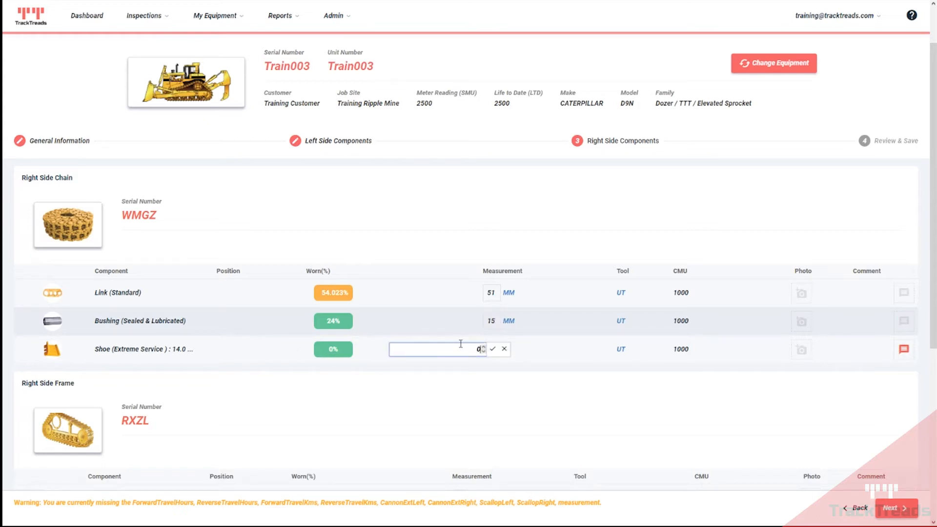
pyautogui.doubleClick(477, 350)
pyautogui.click(494, 349)
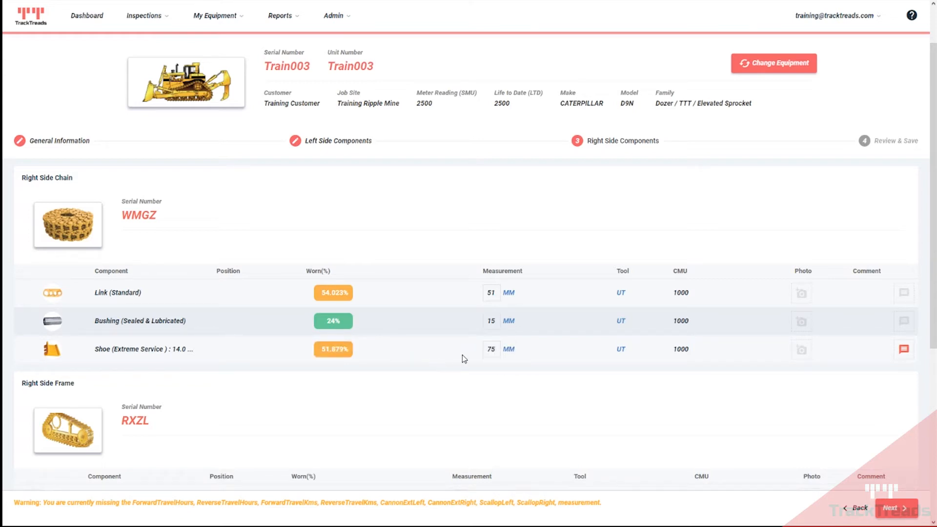
pyautogui.scroll(-4, 483, 337)
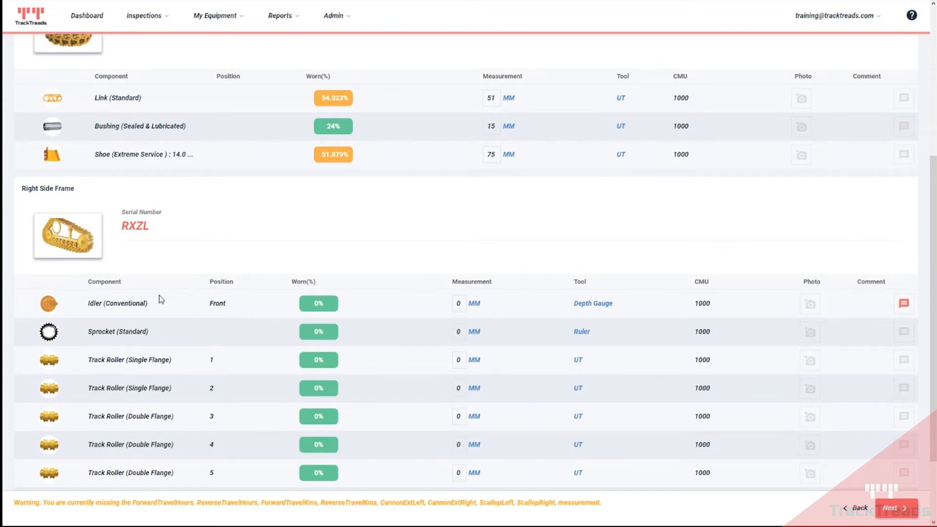
pyautogui.scroll(-2, 322, 306)
pyautogui.scroll(5, 390, 288)
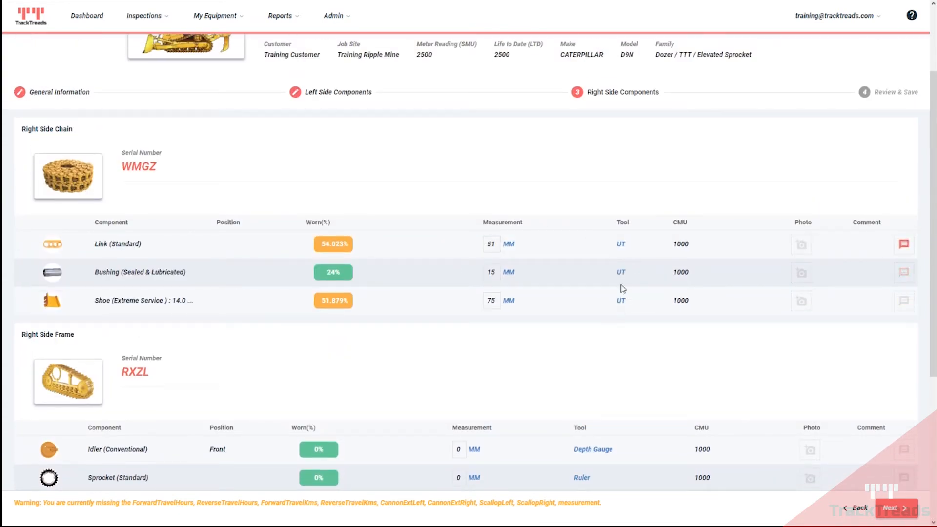
# Set the measuring tool of the right side frame's track roller in position 3 to Eval and rate it X.
pyautogui.click(620, 244)
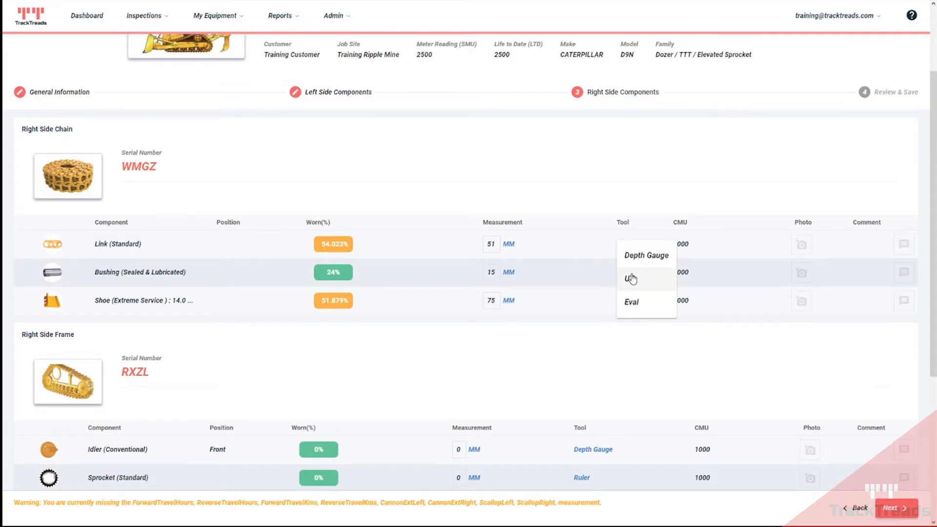
pyautogui.click(580, 310)
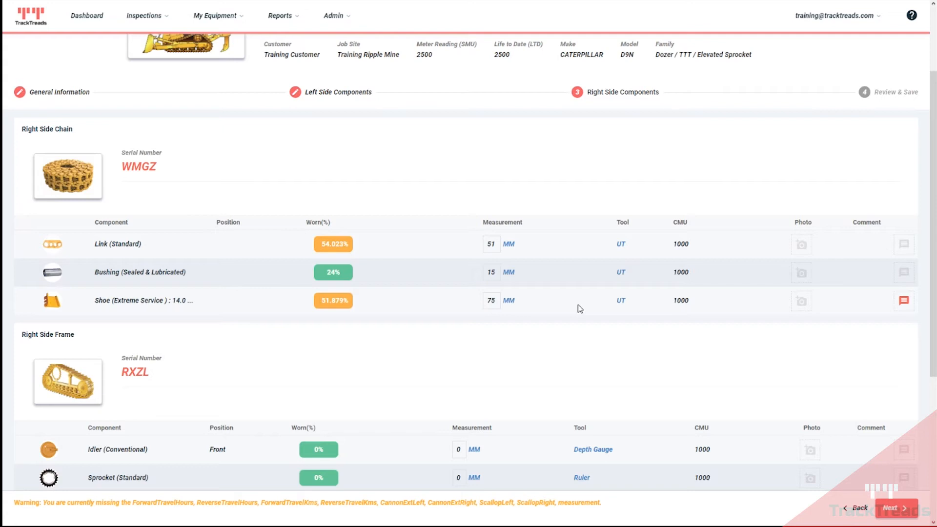
pyautogui.scroll(-4, 527, 320)
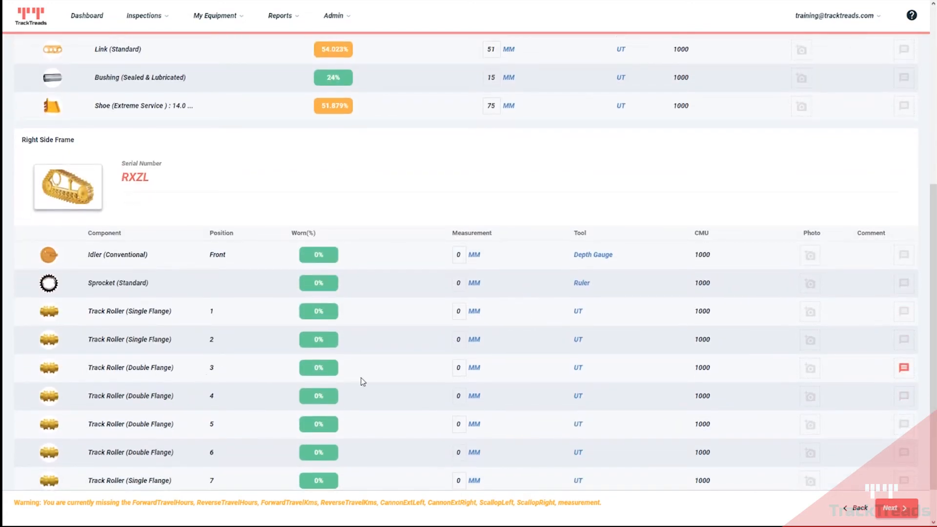
pyautogui.click(578, 369)
pyautogui.click(592, 452)
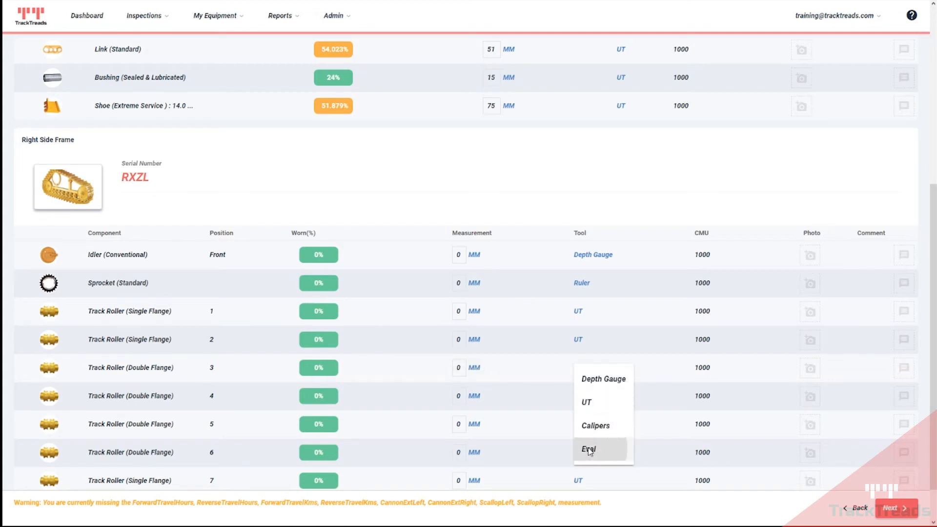
pyautogui.click(456, 370)
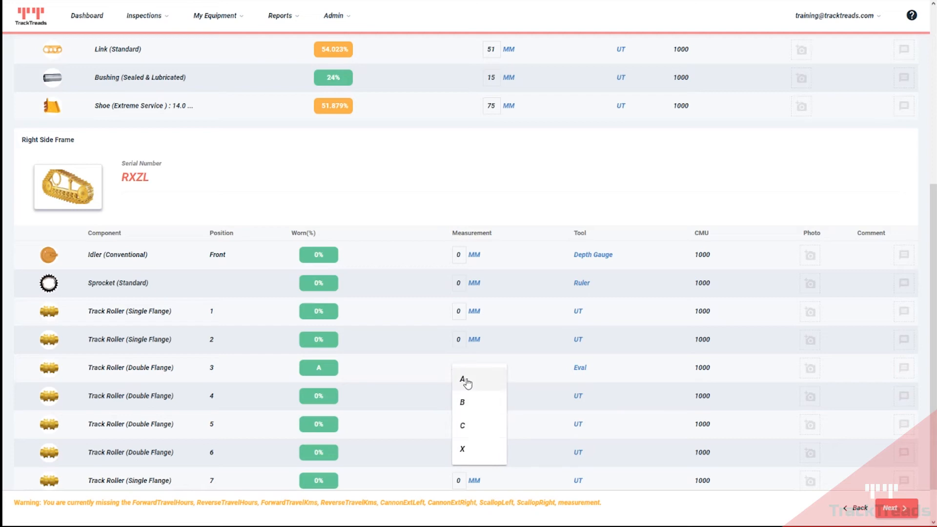
pyautogui.click(463, 450)
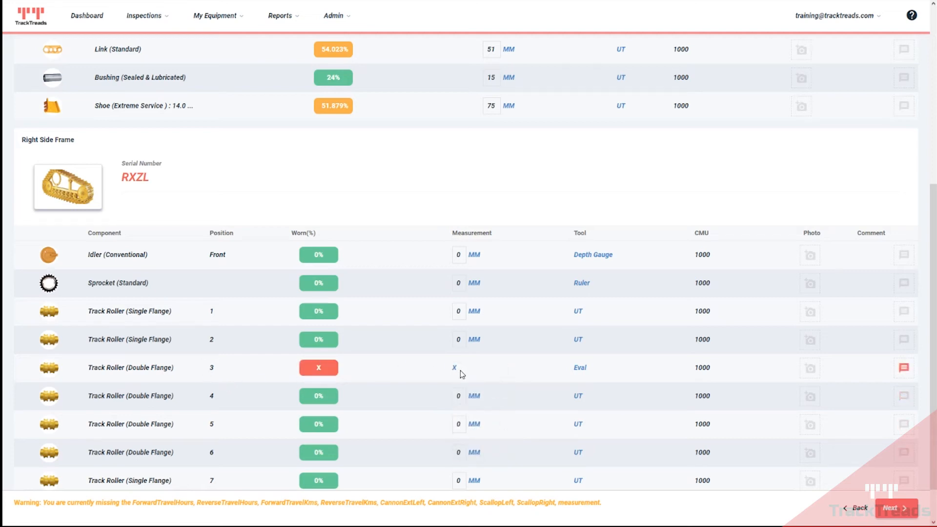
pyautogui.scroll(2, 634, 350)
pyautogui.scroll(1, 631, 349)
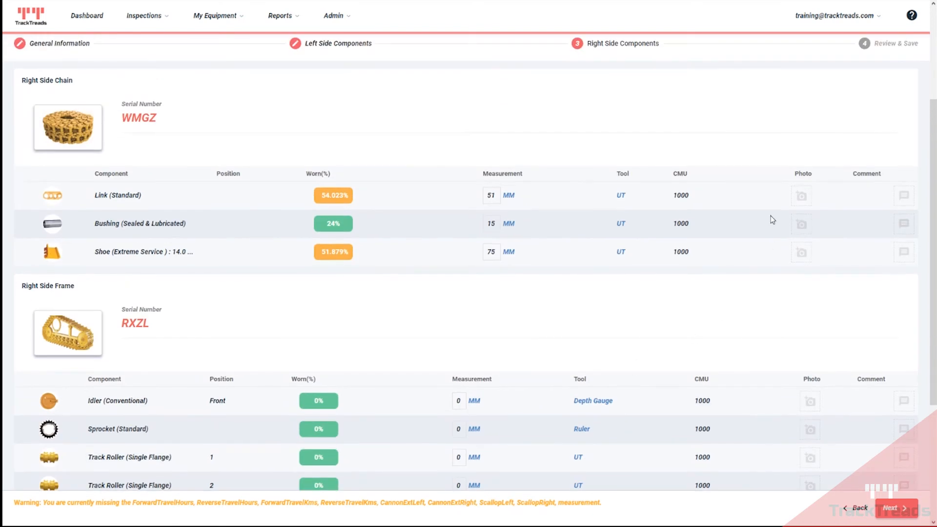
pyautogui.click(801, 195)
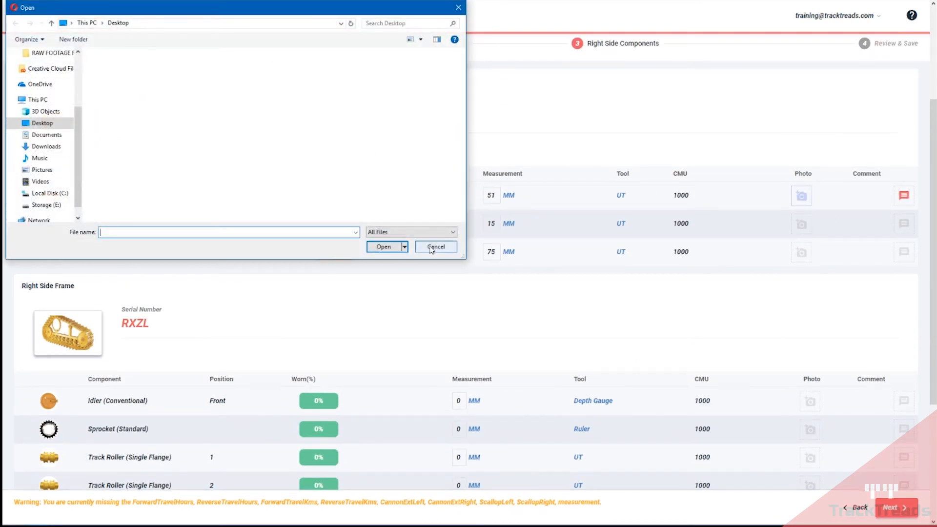
pyautogui.click(435, 247)
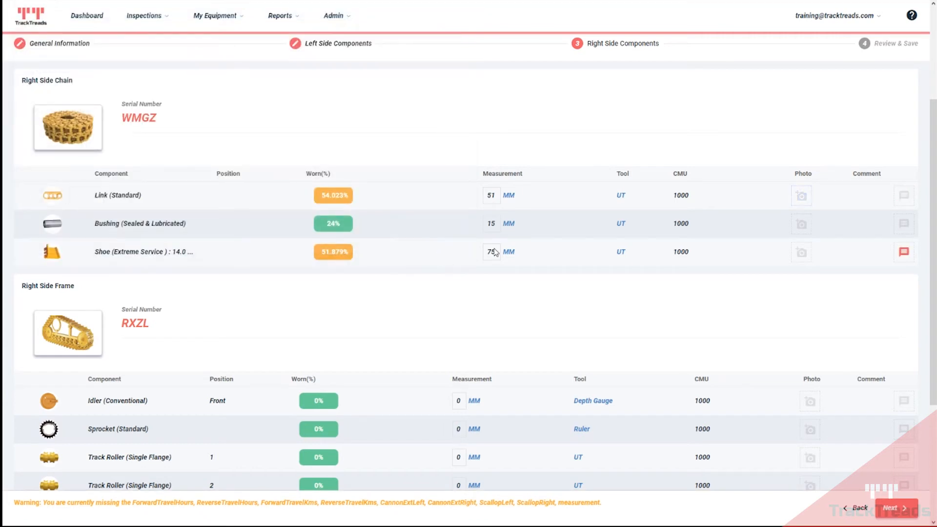
# Save the comment "link comment" on the right side chain's link.
pyautogui.click(904, 195)
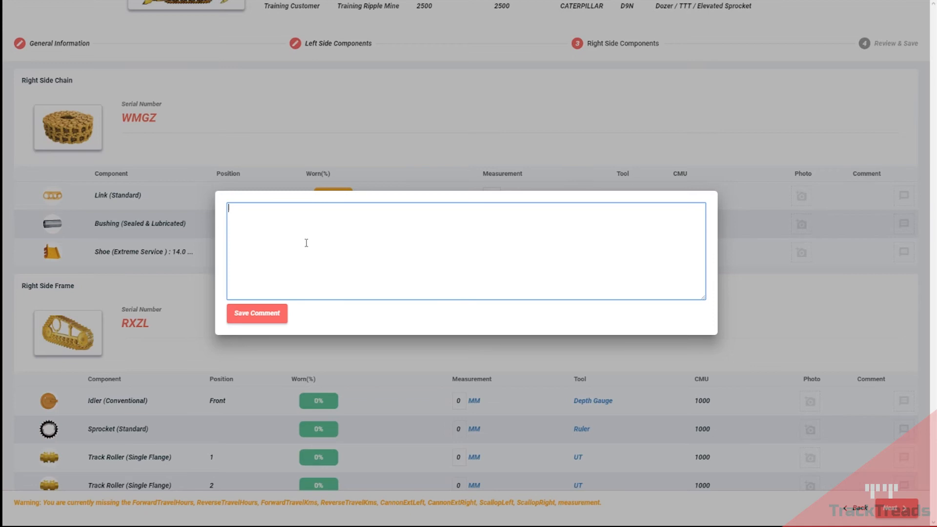
pyautogui.write('link comment')
pyautogui.click(263, 308)
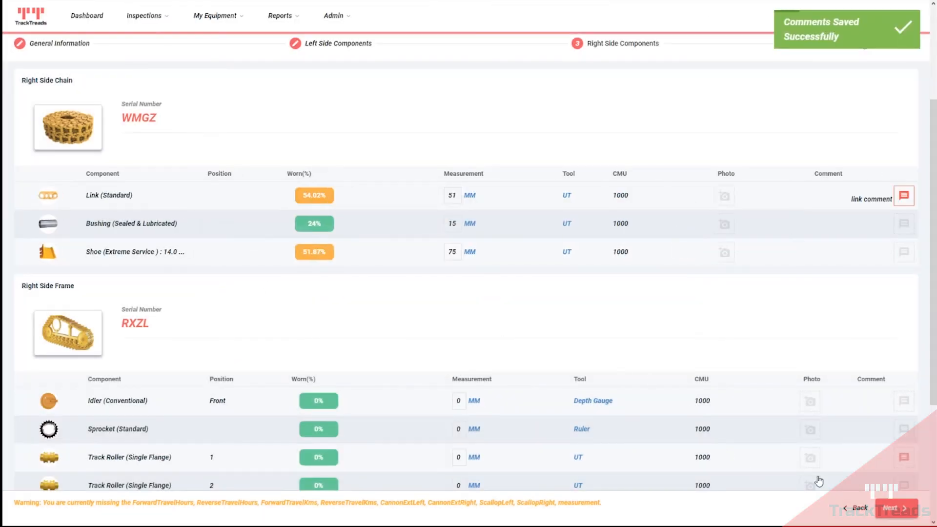
# Continue to the review, check the left and right component measurements, and save the inspection for interpretation.
pyautogui.click(897, 509)
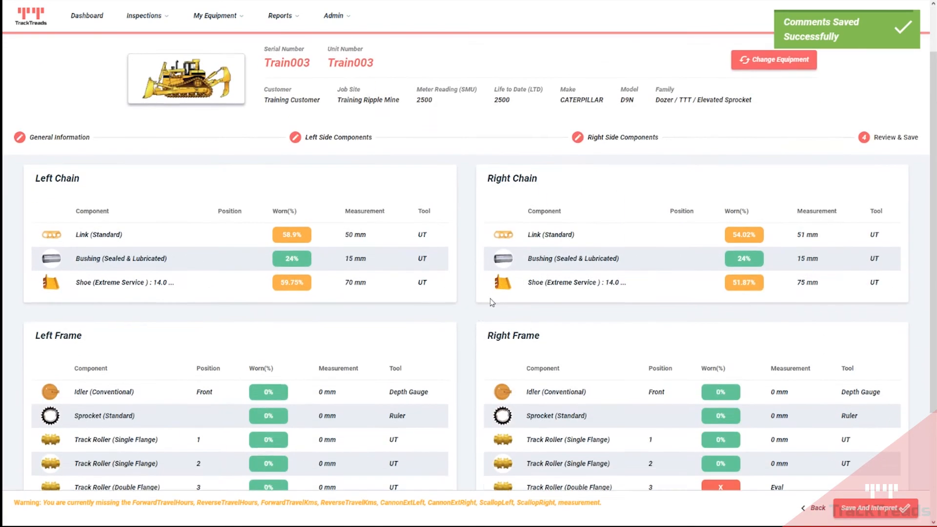
pyautogui.scroll(-1, 416, 253)
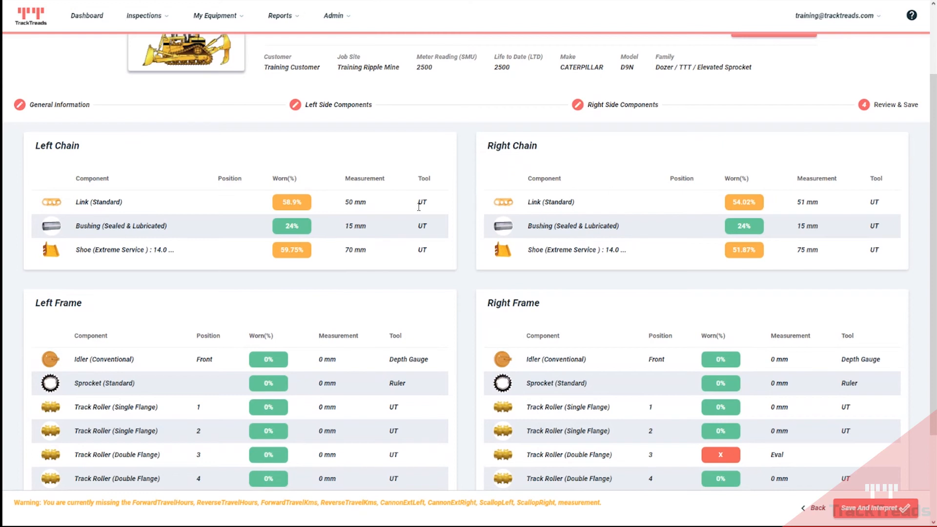
pyautogui.scroll(-4, 363, 227)
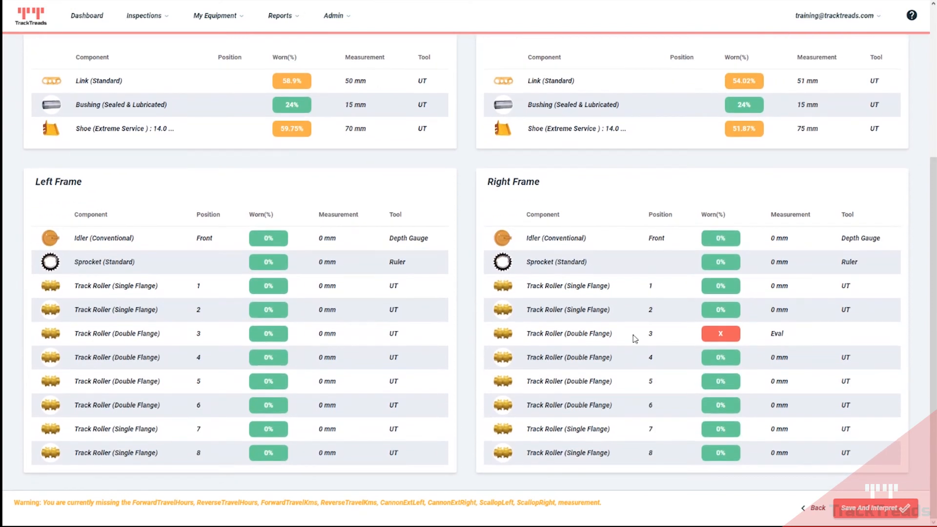
pyautogui.click(867, 512)
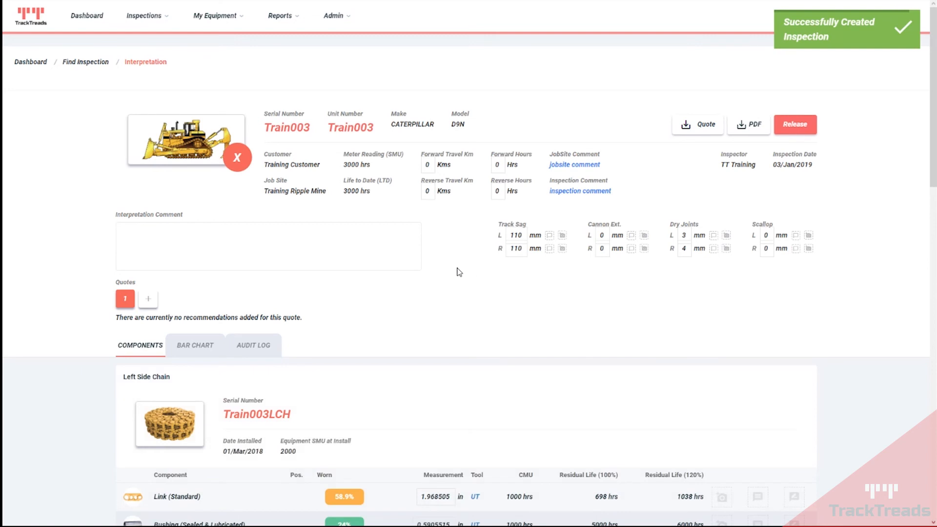
pyautogui.scroll(-5, 484, 296)
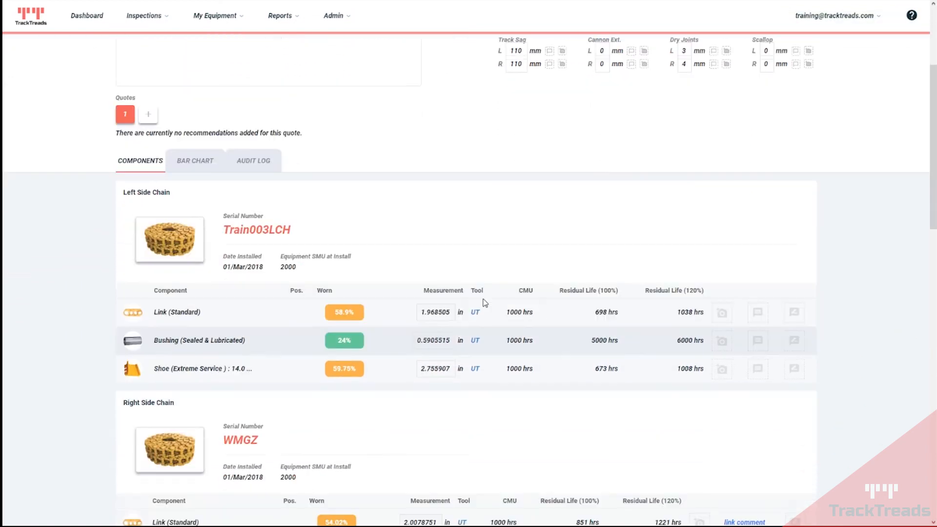
pyautogui.scroll(5, 485, 303)
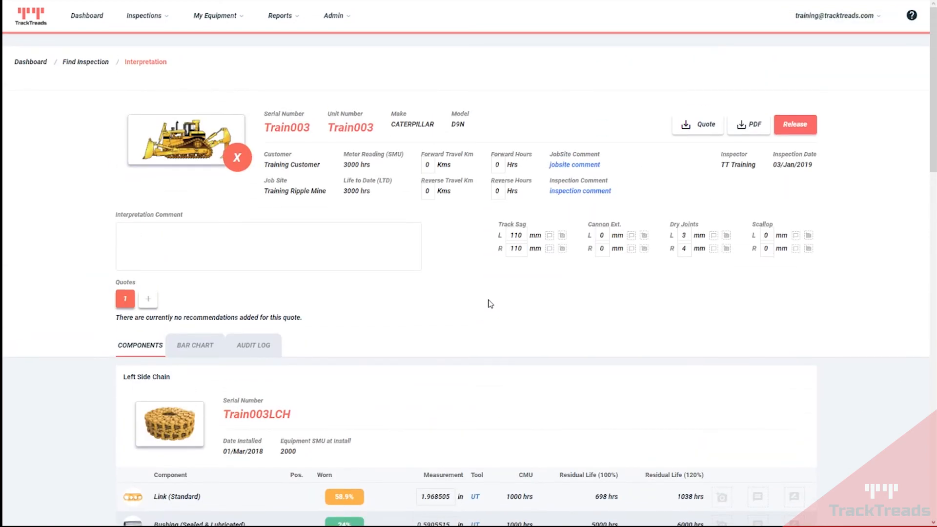